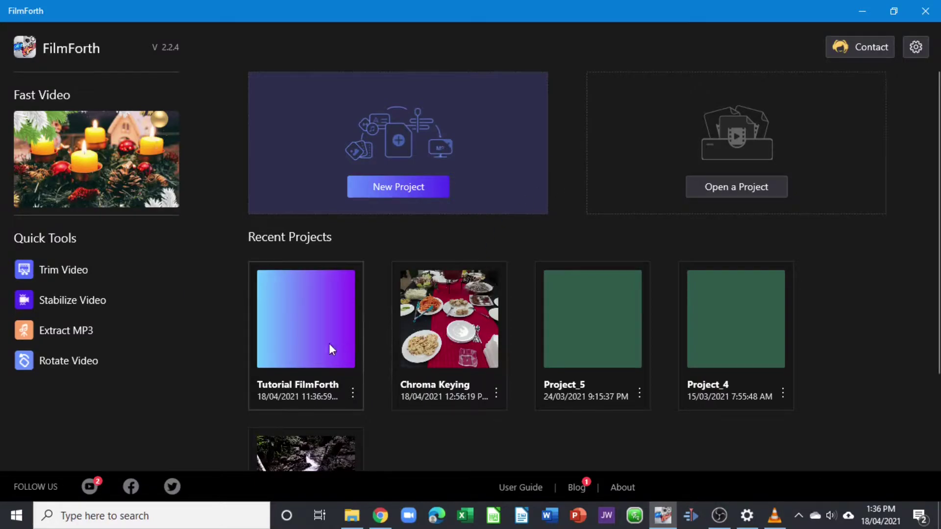
- Open the Tutorial FilmForth project and select the bug-on-leaves clip for filtering
{"action": "left_click", "coordinate": [303, 334]}
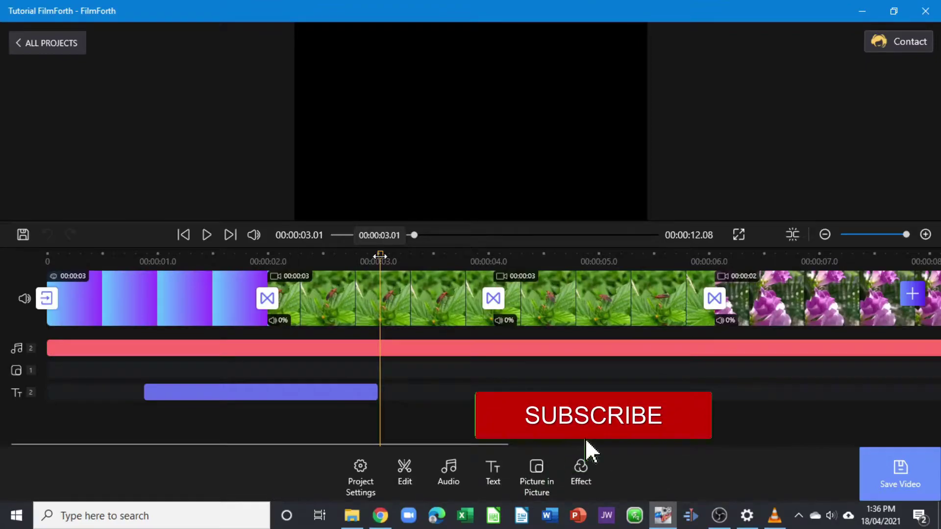
{"action": "left_click", "coordinate": [404, 314]}
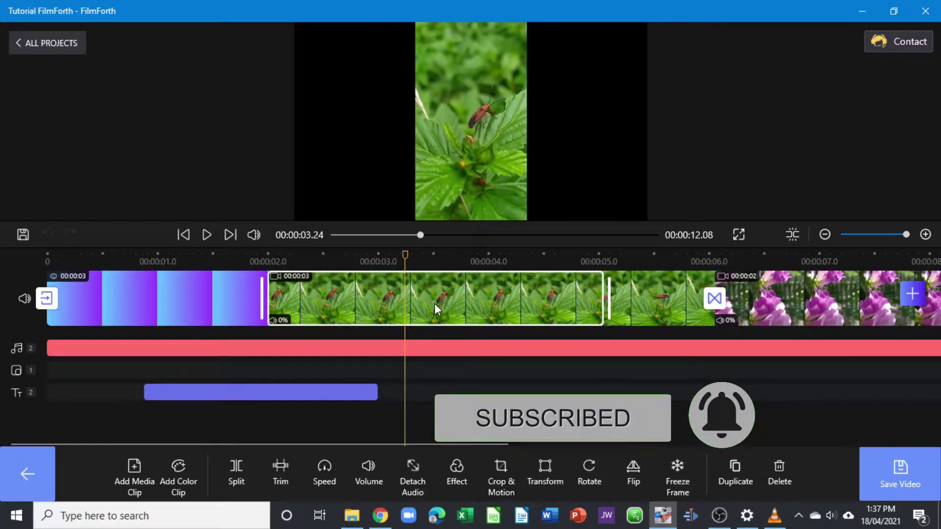
{"action": "left_click", "coordinate": [457, 472]}
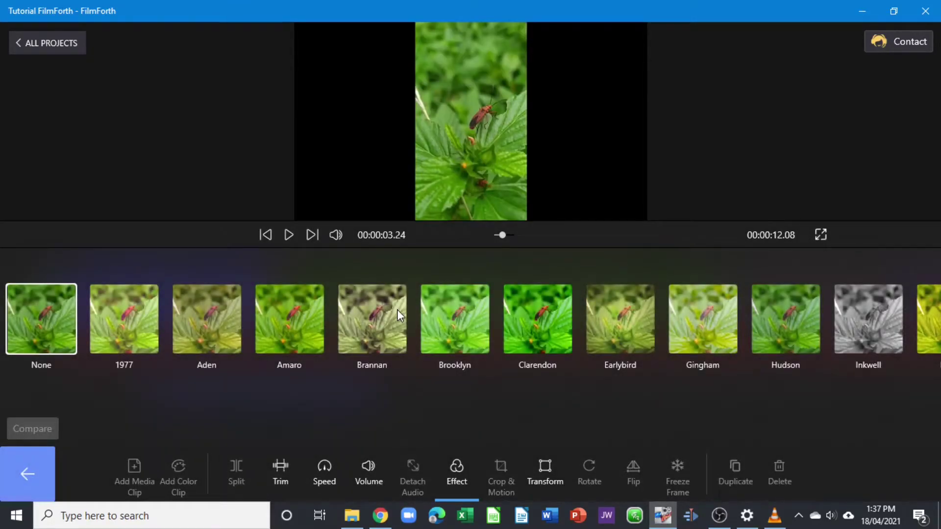
- Try the Inkwell, Earlybird and Clarendon filters on the clip, settling on Lofi
{"action": "scroll", "coordinate": [362, 321], "scroll_direction": "right", "scroll_amount": 3}
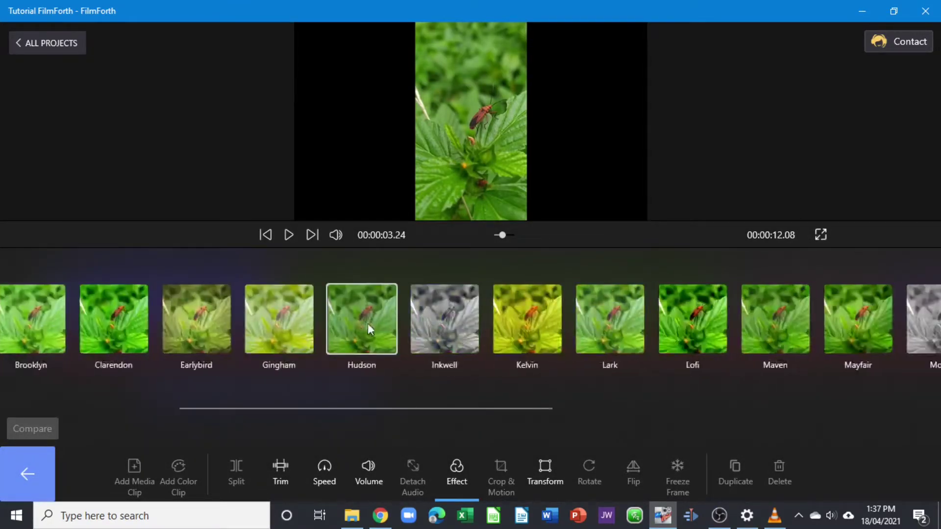
{"action": "left_click", "coordinate": [446, 317]}
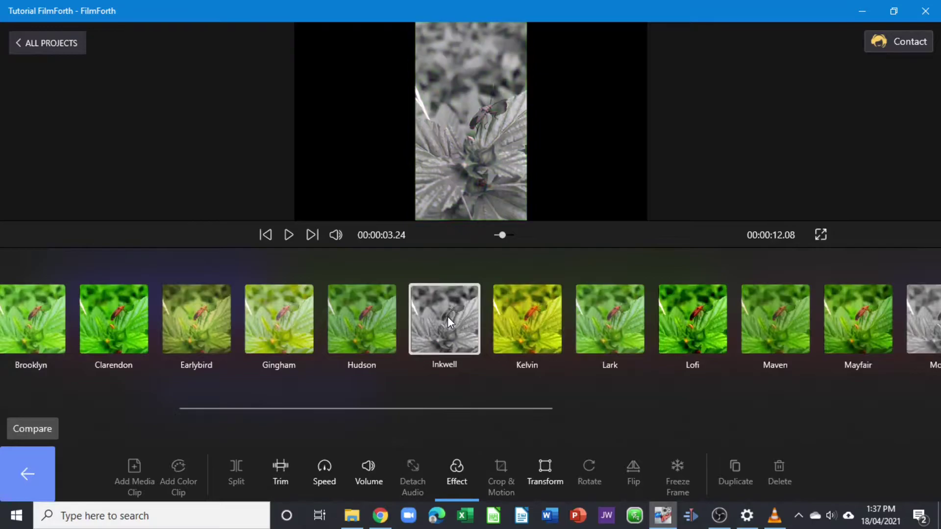
{"action": "left_click", "coordinate": [199, 333]}
{"action": "left_click", "coordinate": [120, 325]}
{"action": "scroll", "coordinate": [411, 351], "scroll_direction": "right", "scroll_amount": 3}
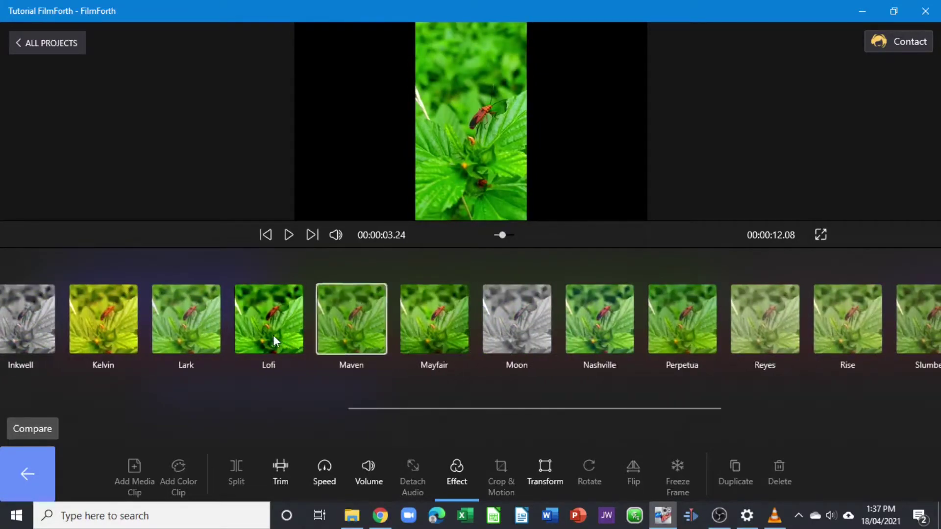
{"action": "left_click", "coordinate": [264, 335]}
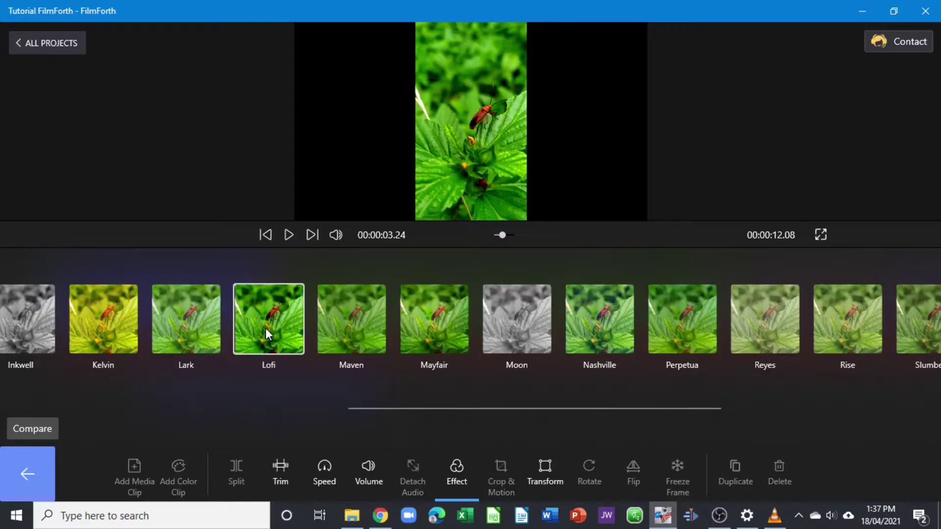
- Toggle Compare to check the Lofi result against the original footage
{"action": "left_click", "coordinate": [30, 429]}
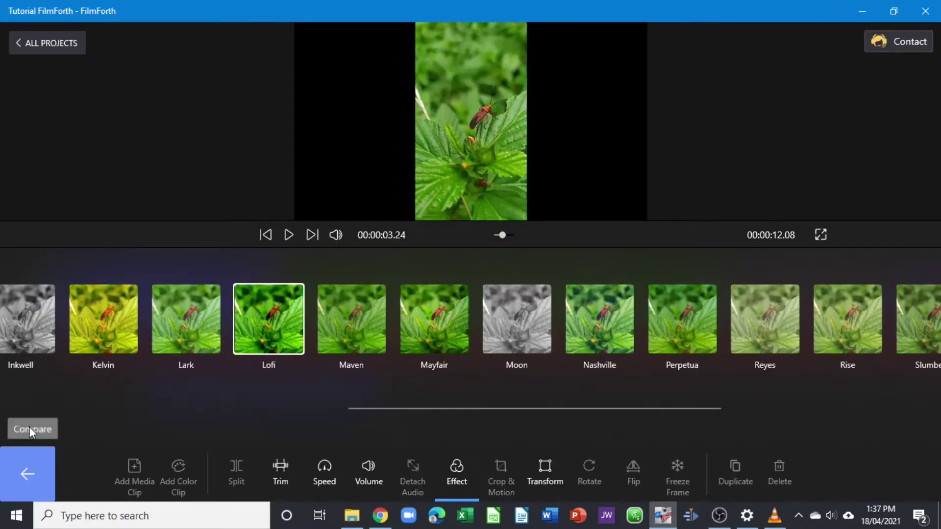
{"action": "left_click", "coordinate": [30, 427]}
{"action": "left_click", "coordinate": [31, 427]}
{"action": "left_click", "coordinate": [31, 427]}
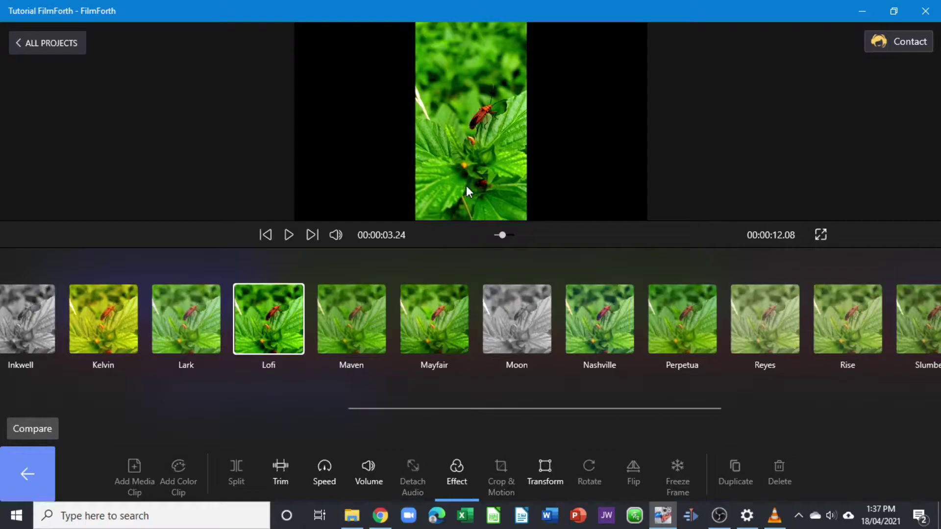
- Open Crop & Motion for the next bug clip and shrink the crop to 639x1128
{"action": "left_click", "coordinate": [20, 466]}
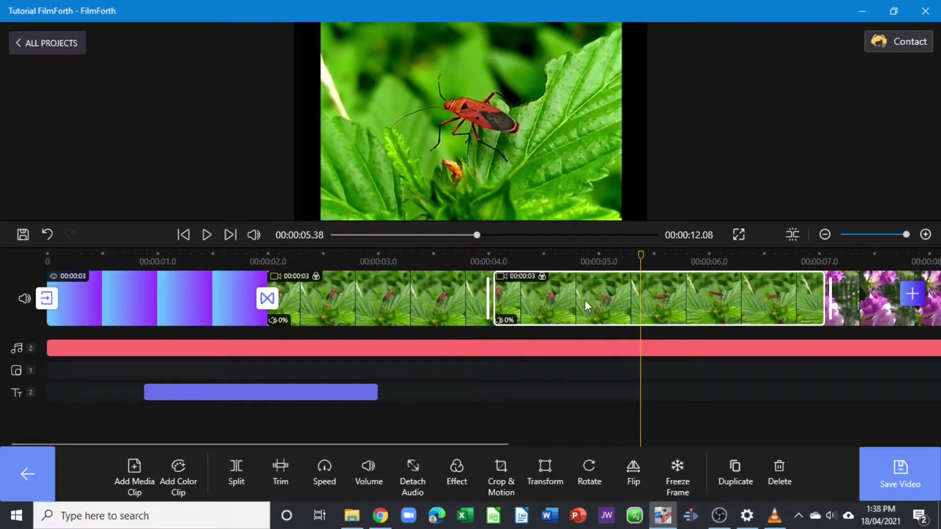
{"action": "left_click", "coordinate": [504, 473]}
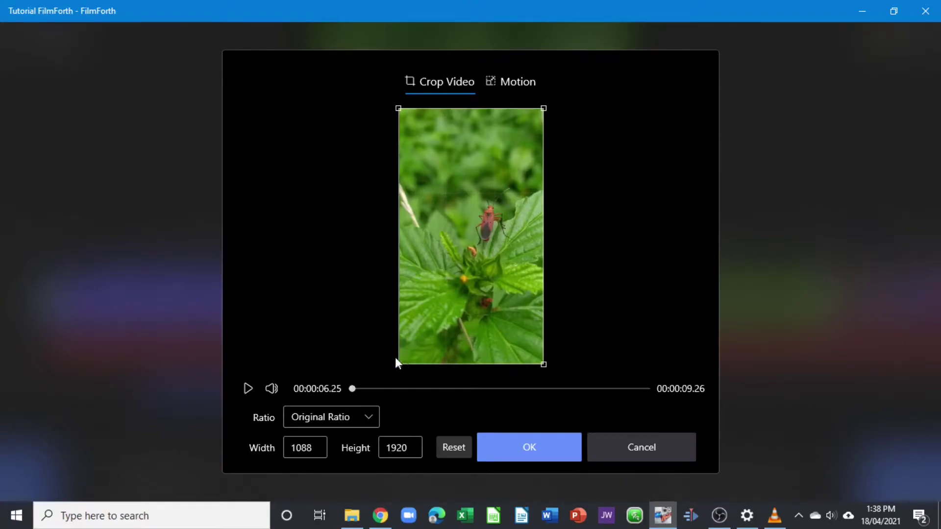
{"action": "mouse_move", "coordinate": [398, 363]}
{"action": "left_mouse_down"}
{"action": "mouse_move", "coordinate": [425, 331]}
{"action": "mouse_move", "coordinate": [409, 343]}
{"action": "mouse_move", "coordinate": [439, 328]}
{"action": "mouse_move", "coordinate": [401, 367]}
{"action": "left_mouse_up"}
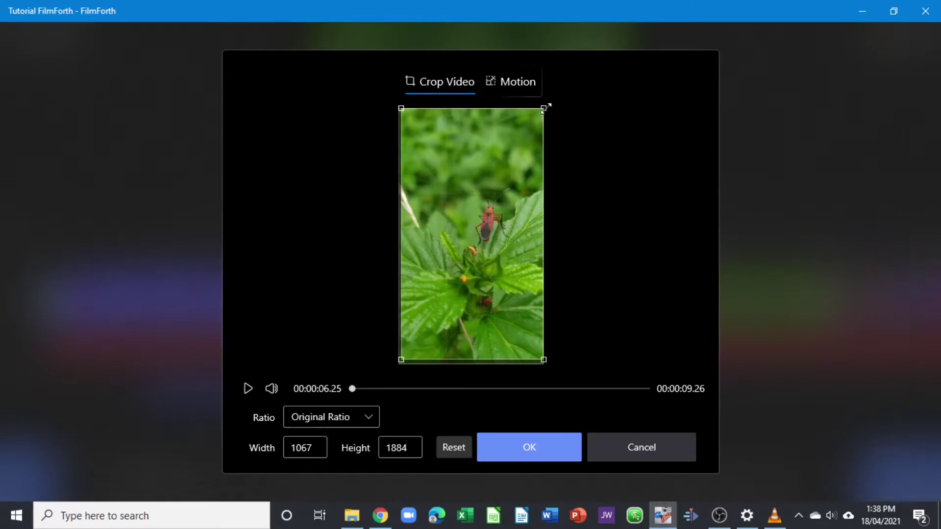
{"action": "left_click_drag", "start_coordinate": [519, 118], "coordinate": [572, 85]}
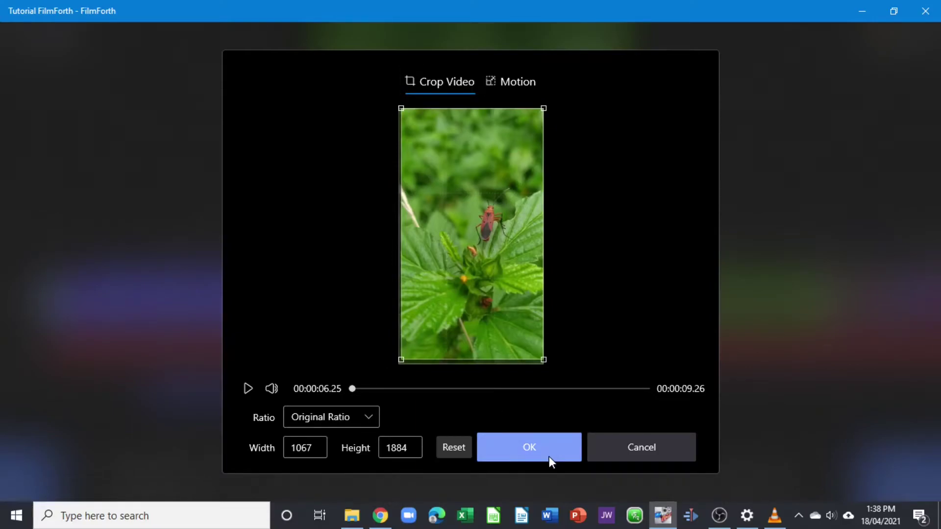
- Keep Original Ratio, reset the crop to the full 1088 × 1920 frame, and confirm
{"action": "left_click", "coordinate": [364, 420]}
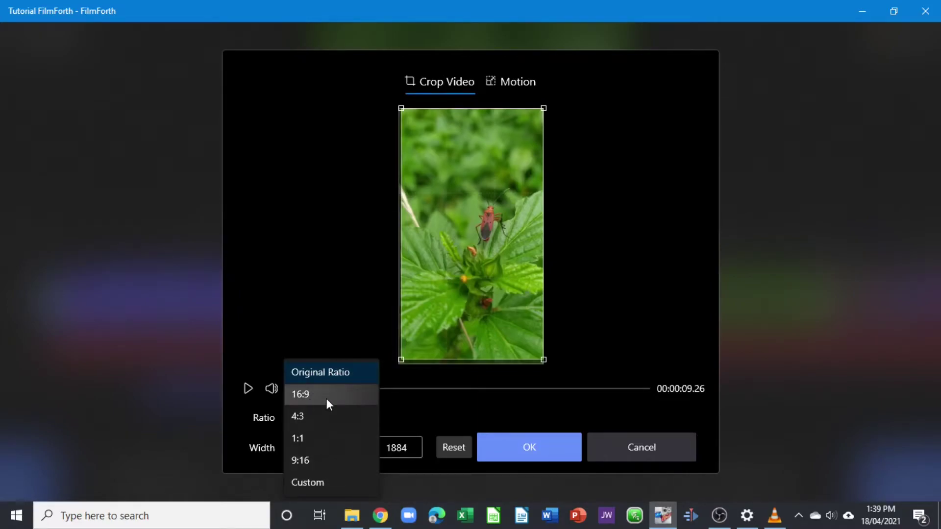
{"action": "left_click", "coordinate": [280, 276]}
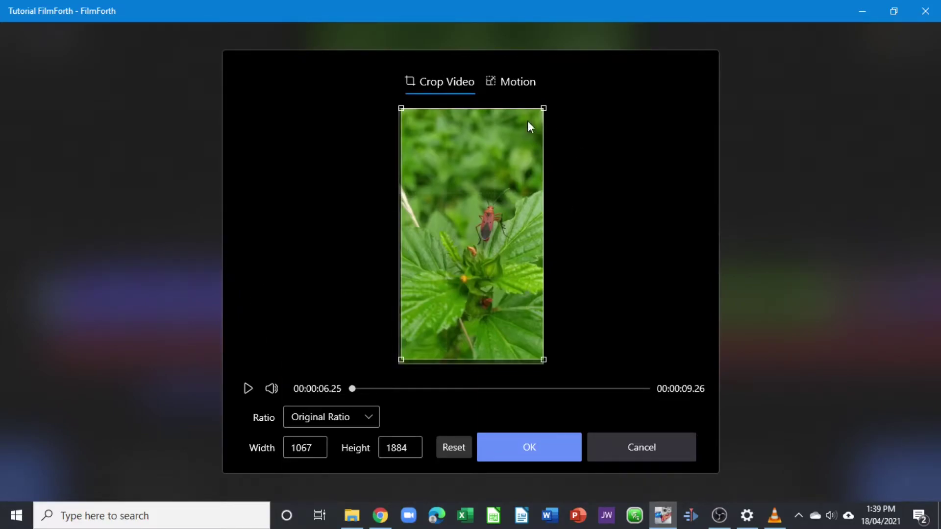
{"action": "left_click", "coordinate": [451, 448]}
{"action": "left_click", "coordinate": [520, 448]}
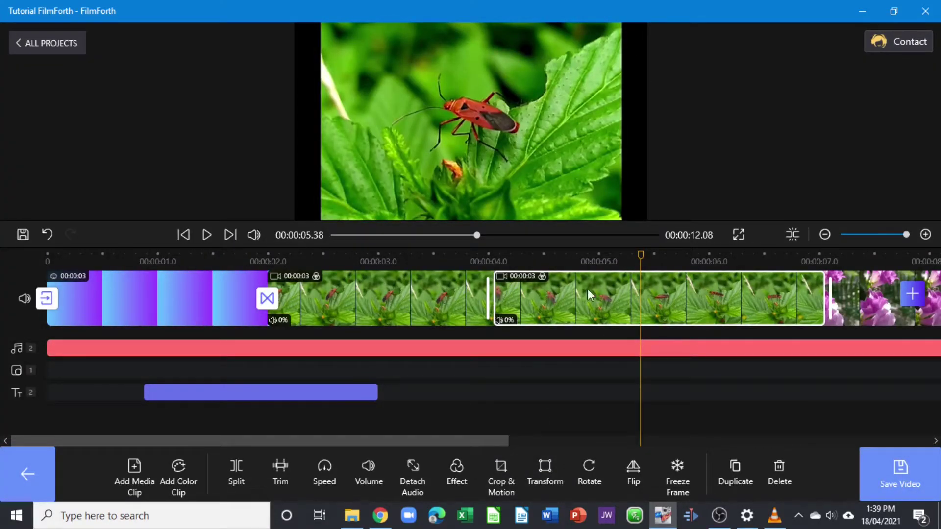
- Switch the clip to a motion effect, trying the zoom-out, pan-right and pan-left presets
{"action": "left_click", "coordinate": [495, 476]}
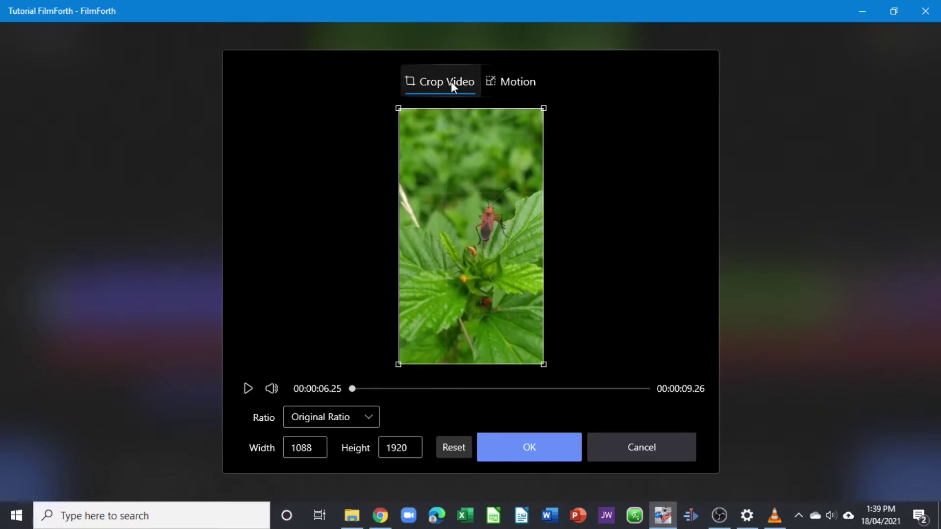
{"action": "left_click", "coordinate": [516, 85]}
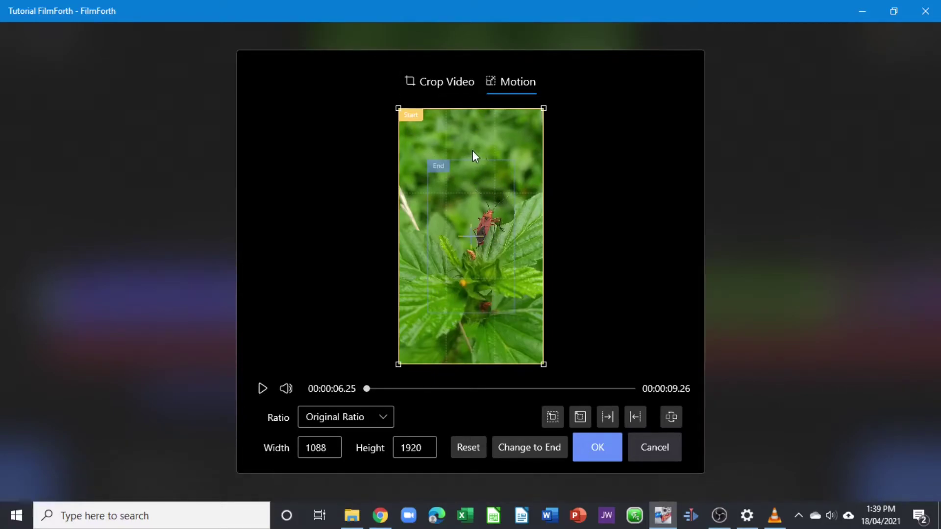
{"action": "left_click", "coordinate": [583, 418]}
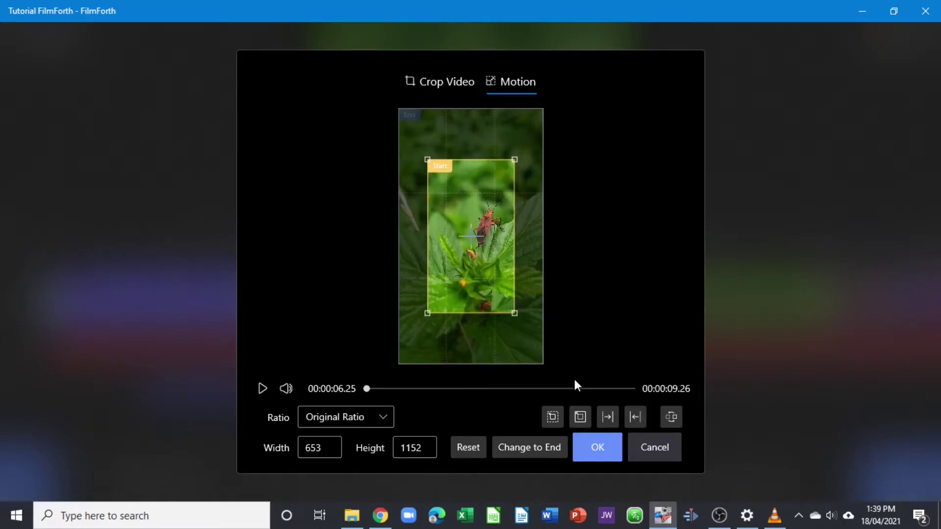
{"action": "left_click", "coordinate": [605, 419]}
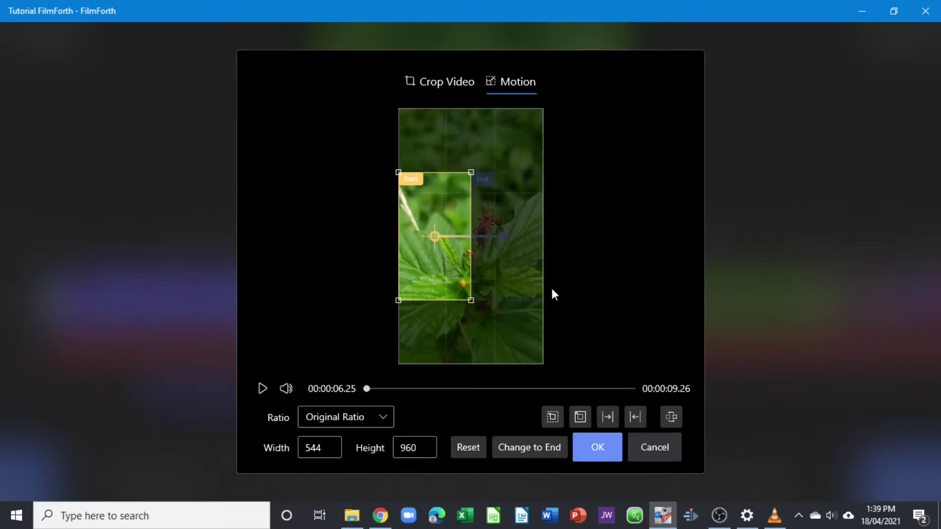
{"action": "left_click", "coordinate": [636, 419]}
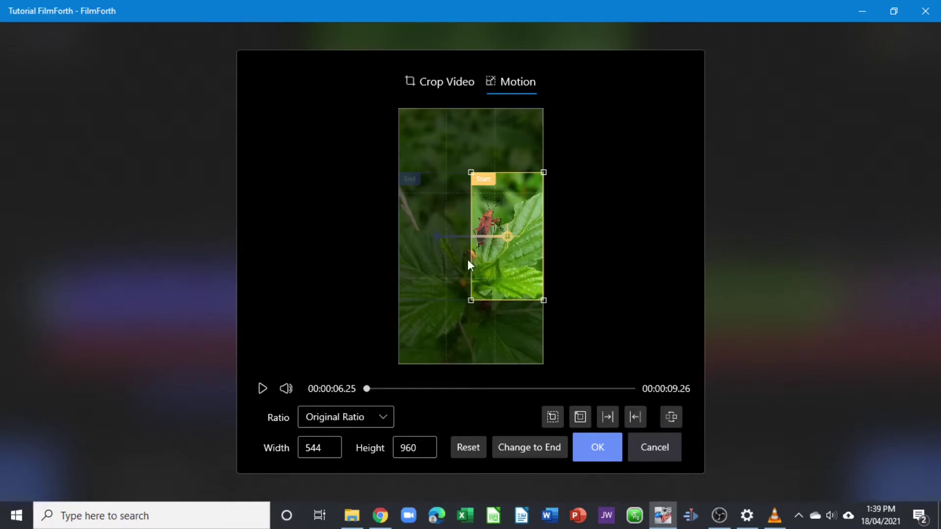
- Swap the motion's start and end, reset the start area to the full frame, and apply
{"action": "left_click", "coordinate": [672, 417]}
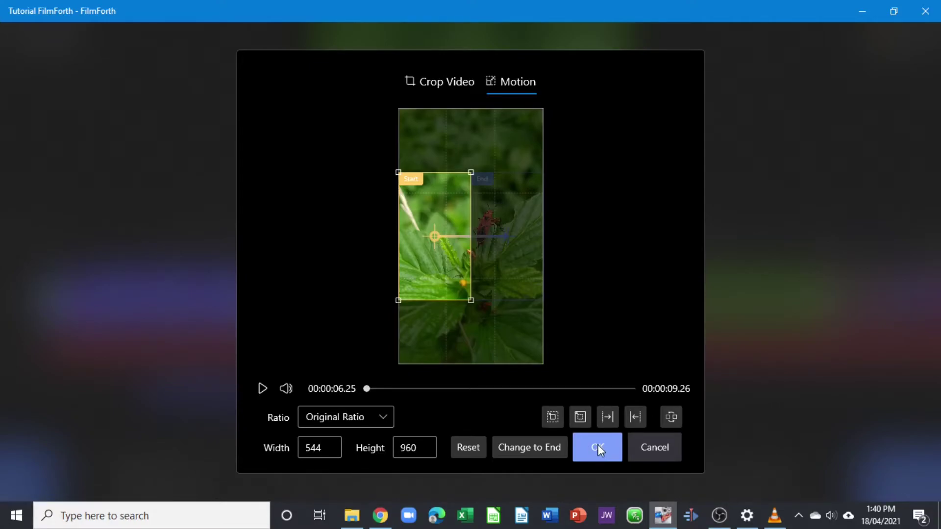
{"action": "left_click", "coordinate": [471, 447]}
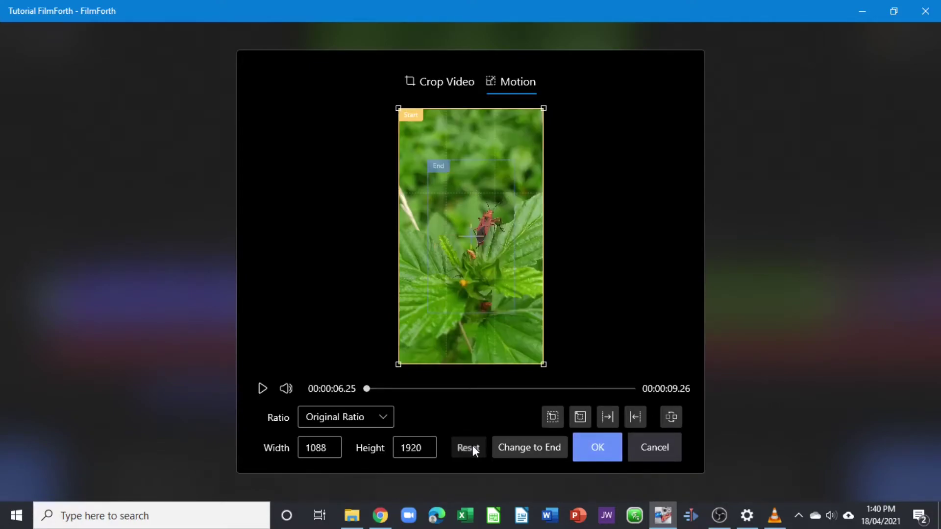
{"action": "left_click", "coordinate": [606, 446]}
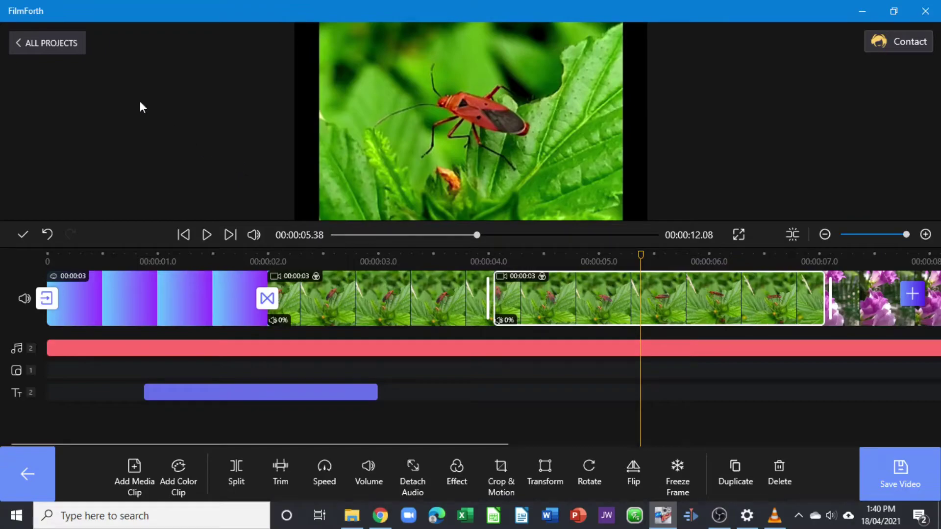
- Open the Chroma Keying project from All Projects and preview its middle pizza clip
{"action": "left_click", "coordinate": [48, 43]}
{"action": "left_click", "coordinate": [437, 304]}
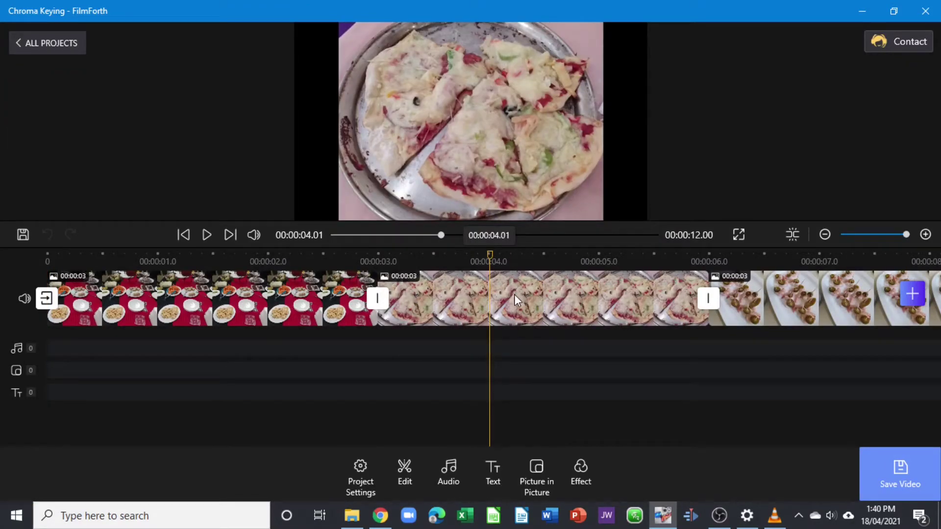
{"action": "left_click", "coordinate": [545, 294]}
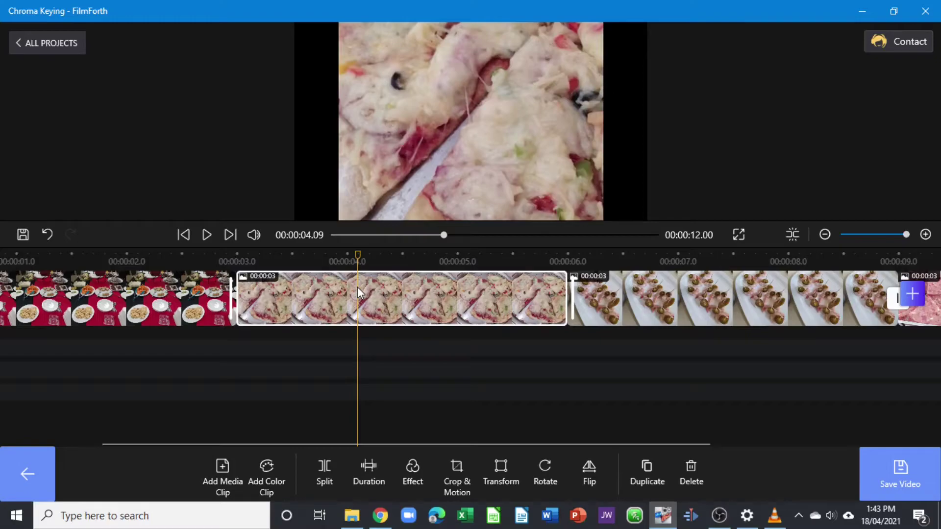
{"action": "left_click", "coordinate": [20, 477]}
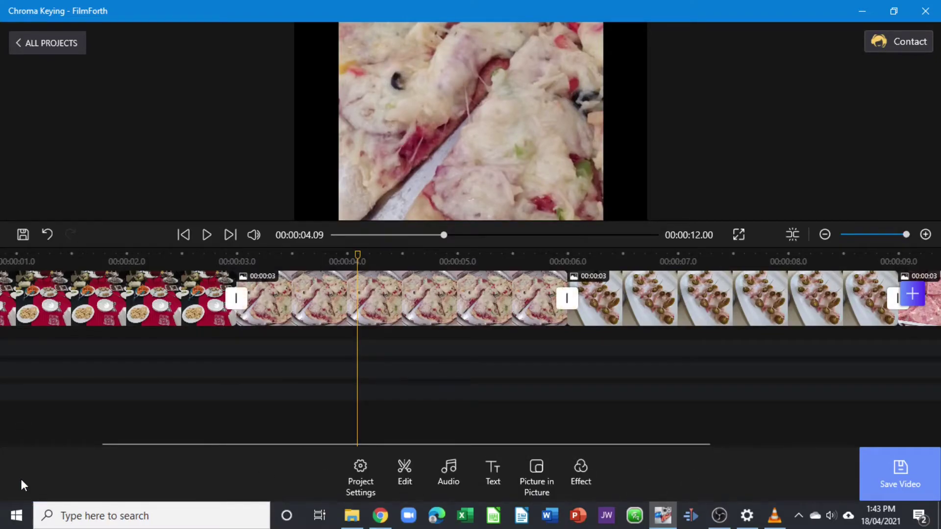
- Load the bLUR eFFECT video as a Pic in Pic overlay, playhead at about 00:00:03.13
{"action": "left_click", "coordinate": [539, 470]}
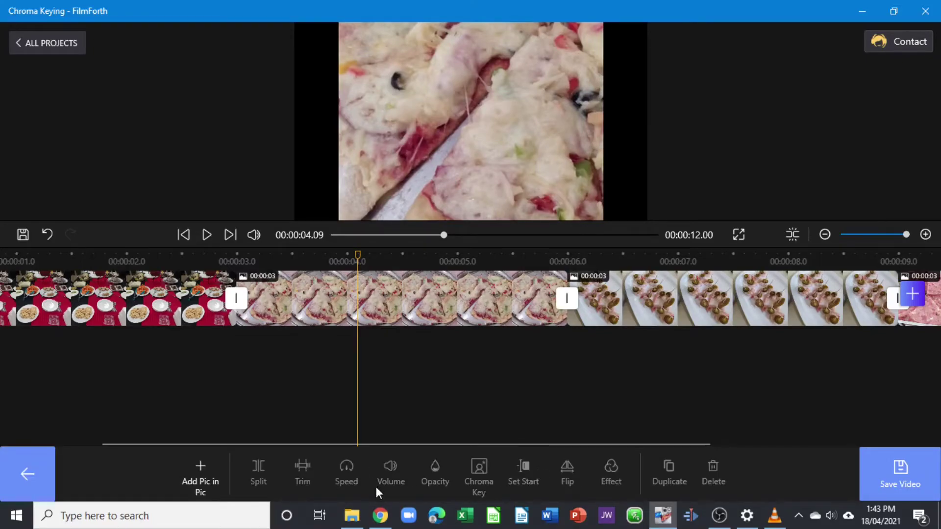
{"action": "left_click", "coordinate": [210, 469]}
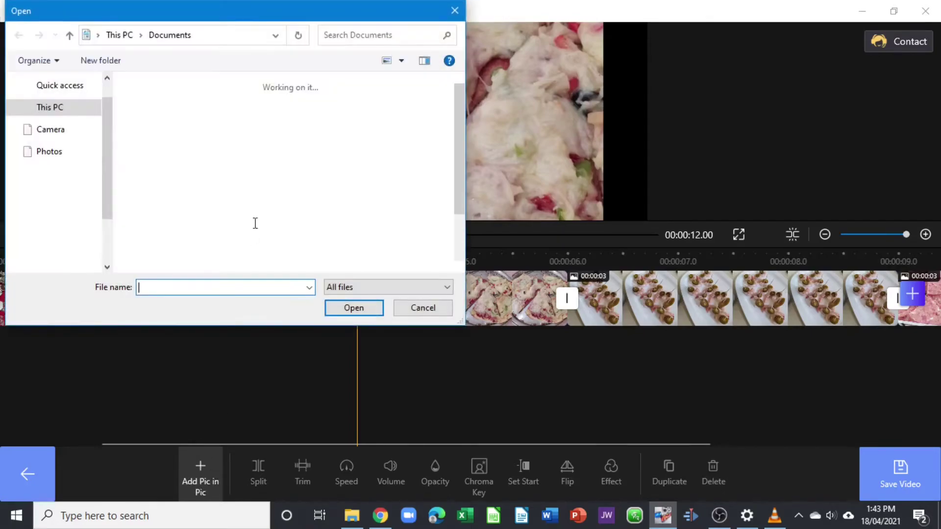
{"action": "scroll", "coordinate": [196, 184], "scroll_direction": "down", "scroll_amount": 1}
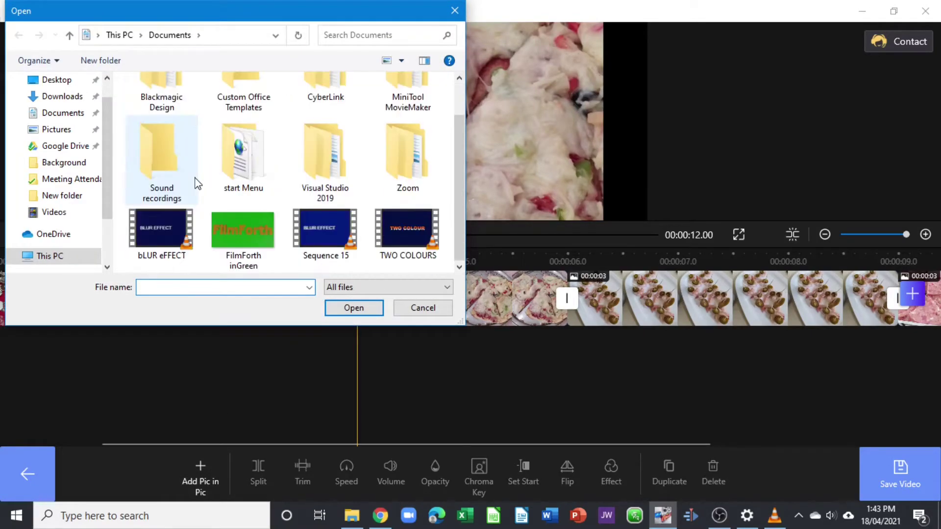
{"action": "left_click", "coordinate": [160, 232]}
{"action": "left_click", "coordinate": [355, 309]}
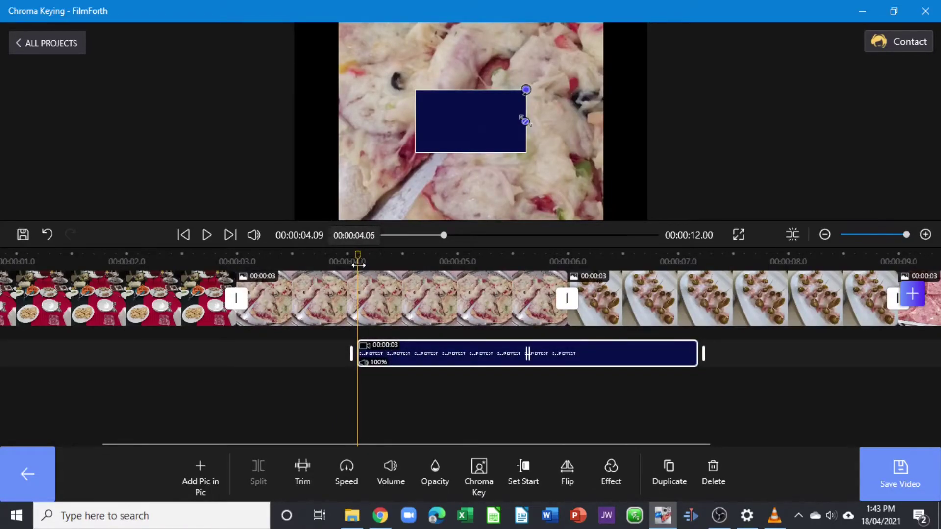
{"action": "left_click", "coordinate": [251, 255]}
- Align the bLUR eFFECT overlay to the pizza clip's 3-second start, then rotate and enlarge it
{"action": "left_click_drag", "start_coordinate": [247, 257], "coordinate": [236, 257]}
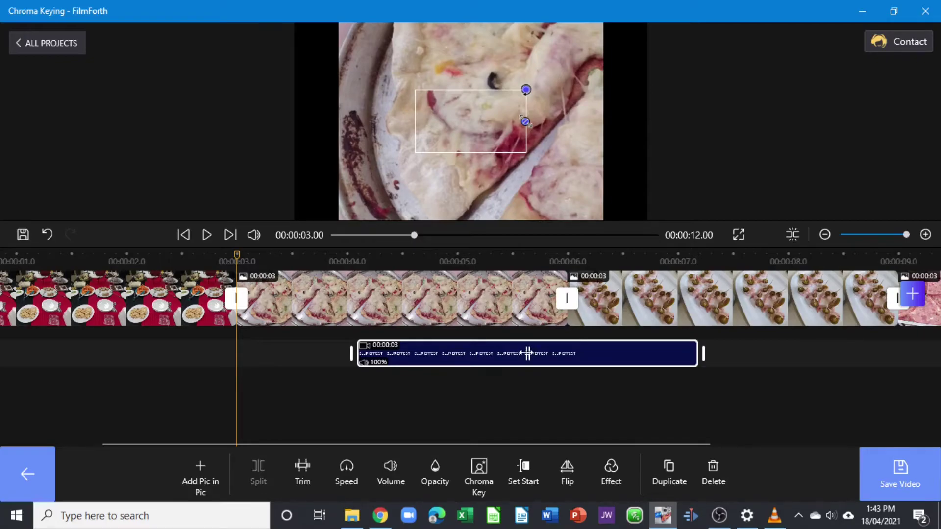
{"action": "left_click_drag", "start_coordinate": [527, 353], "coordinate": [422, 354]}
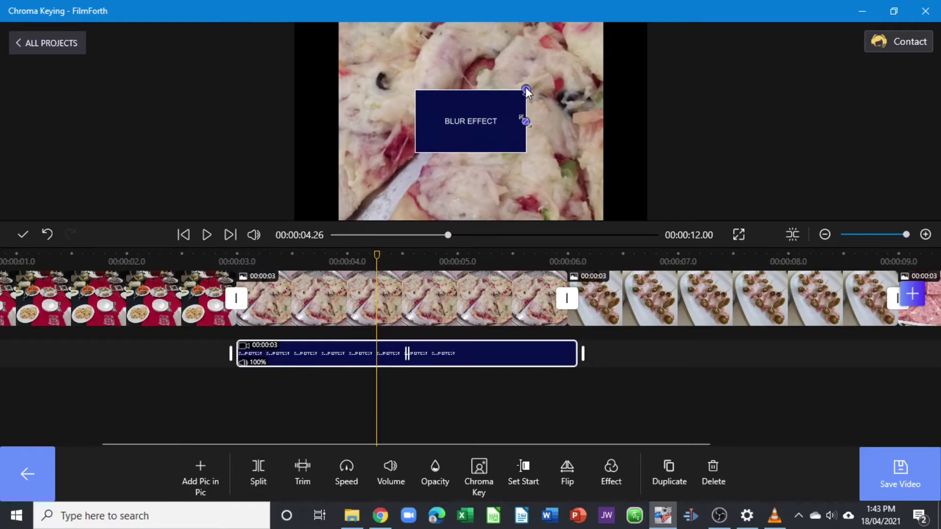
{"action": "left_click_drag", "start_coordinate": [526, 90], "coordinate": [569, 169]}
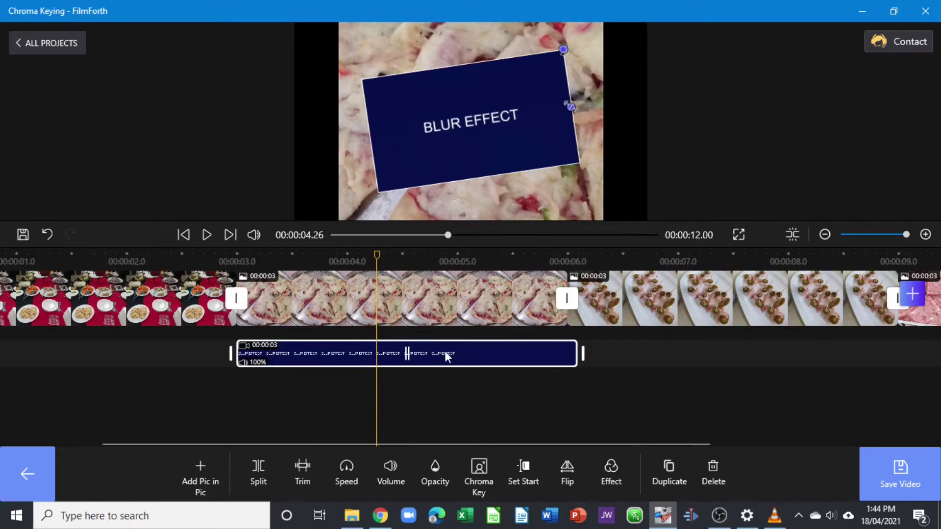
- Drag the overlay's opacity down to 72% and back up to 100%
{"action": "left_click", "coordinate": [434, 473]}
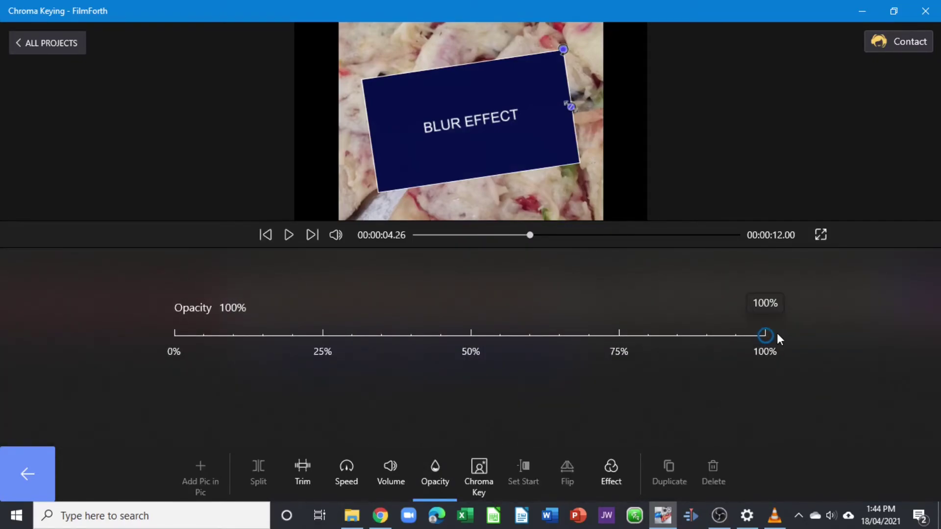
{"action": "left_click_drag", "start_coordinate": [765, 335], "coordinate": [420, 354]}
{"action": "left_click_drag", "start_coordinate": [586, 363], "coordinate": [794, 329]}
{"action": "left_click", "coordinate": [484, 484]}
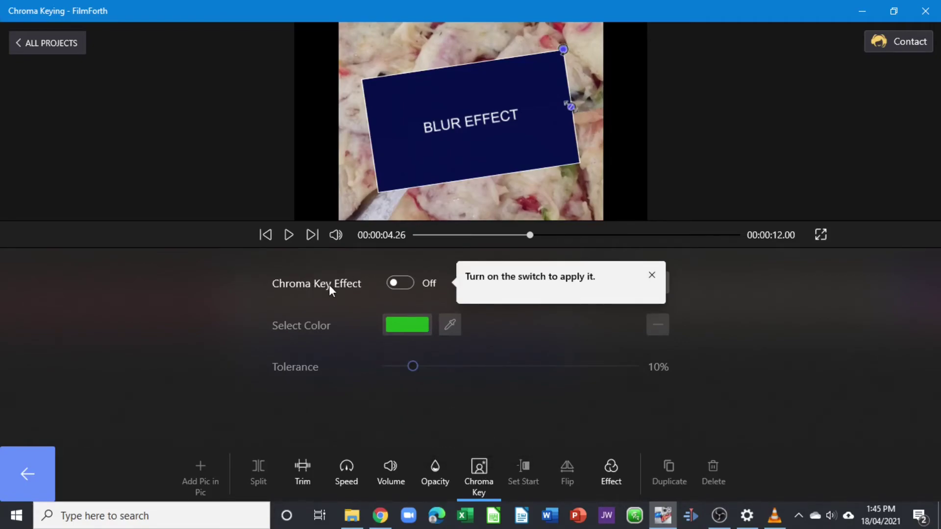
- Turn chroma key on, sample the overlay's dark blue as key colour, and set tolerance to 9%
{"action": "left_click", "coordinate": [404, 283]}
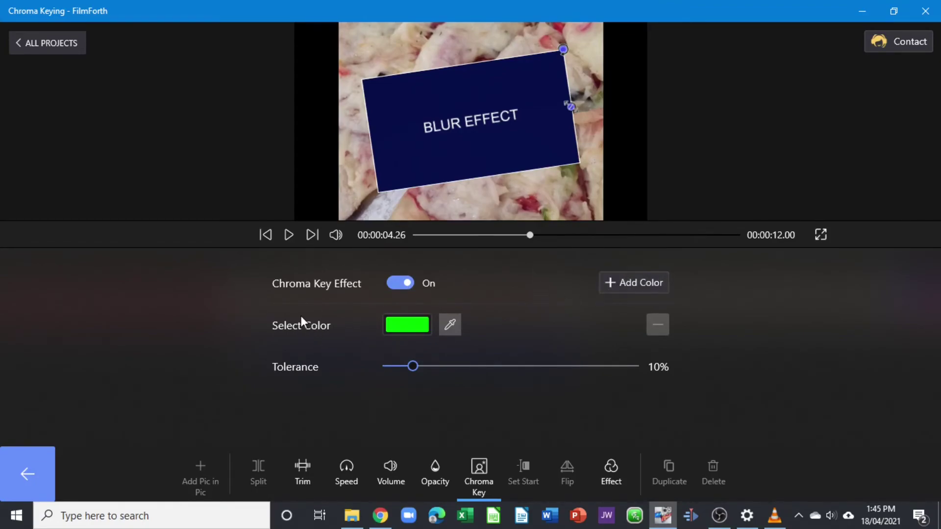
{"action": "left_click", "coordinate": [407, 325]}
{"action": "left_click", "coordinate": [776, 334]}
{"action": "left_click", "coordinate": [449, 324]}
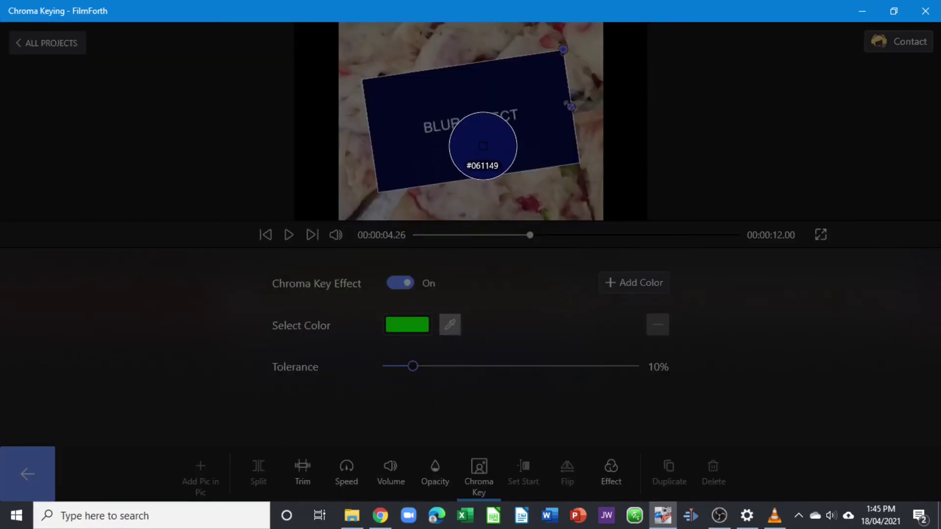
{"action": "left_click", "coordinate": [482, 145]}
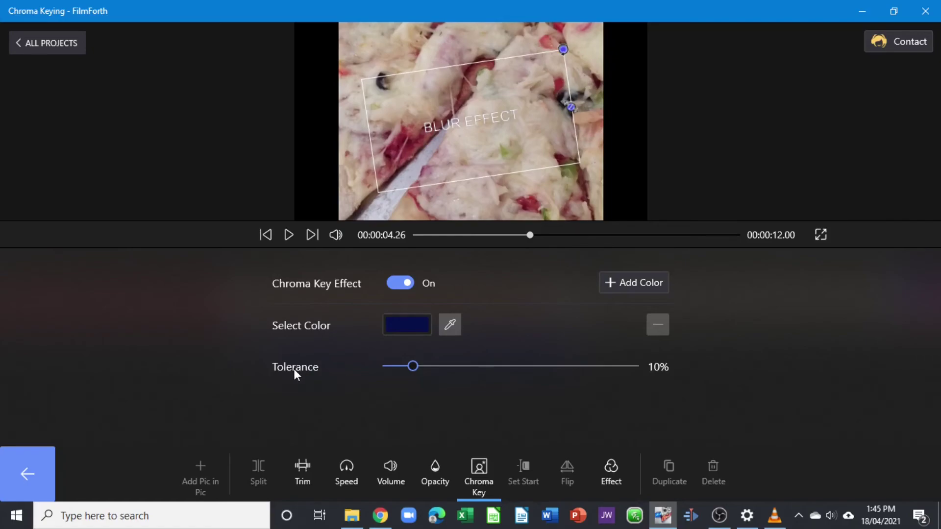
{"action": "mouse_move", "coordinate": [414, 363]}
{"action": "left_mouse_down"}
{"action": "mouse_move", "coordinate": [445, 366]}
{"action": "mouse_move", "coordinate": [417, 367]}
{"action": "mouse_move", "coordinate": [431, 368]}
{"action": "left_mouse_up"}
{"action": "left_click", "coordinate": [26, 485]}
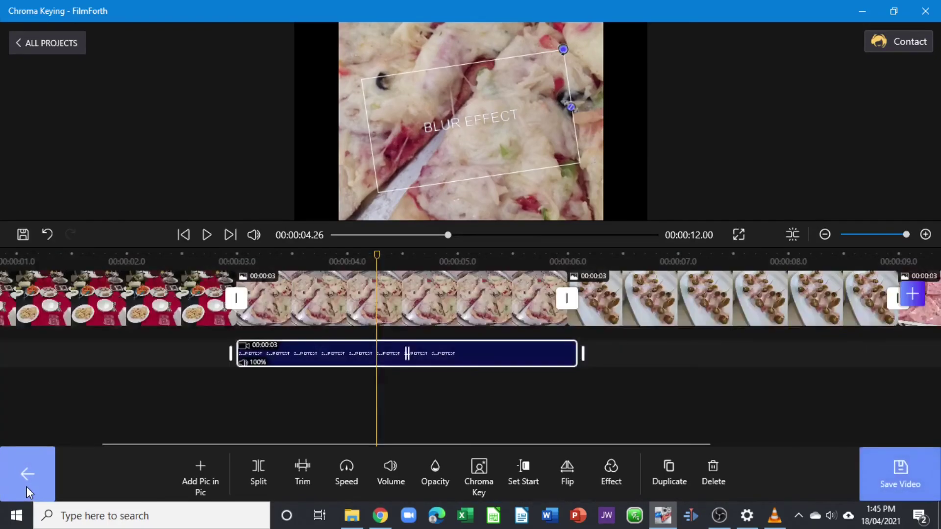
{"action": "left_click", "coordinate": [390, 378]}
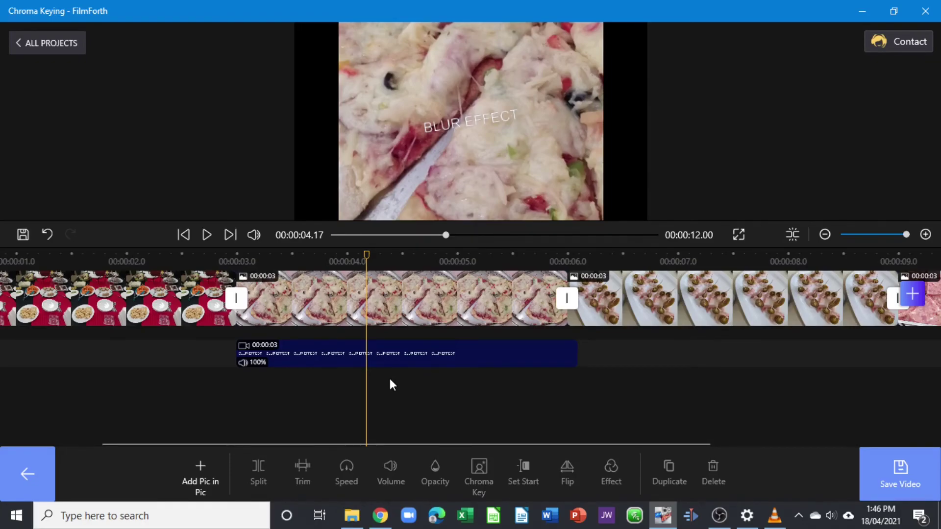
{"action": "left_click", "coordinate": [405, 354]}
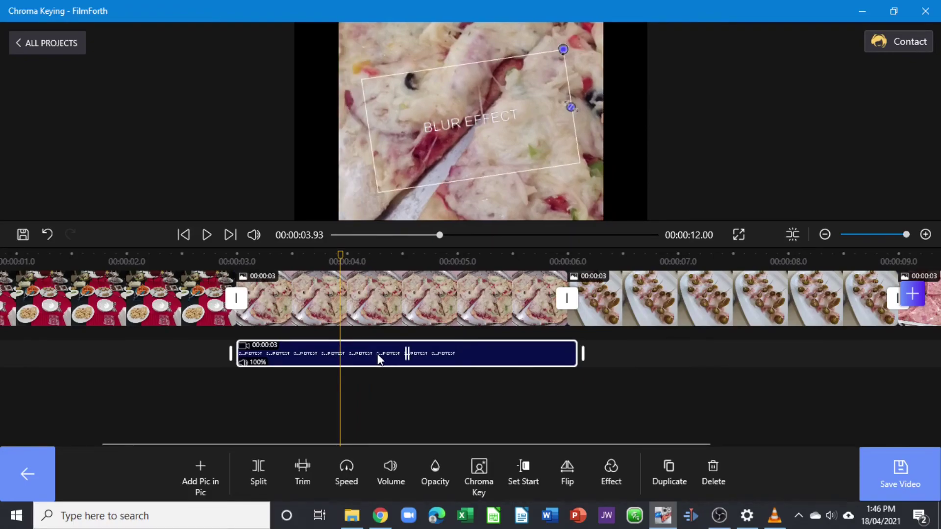